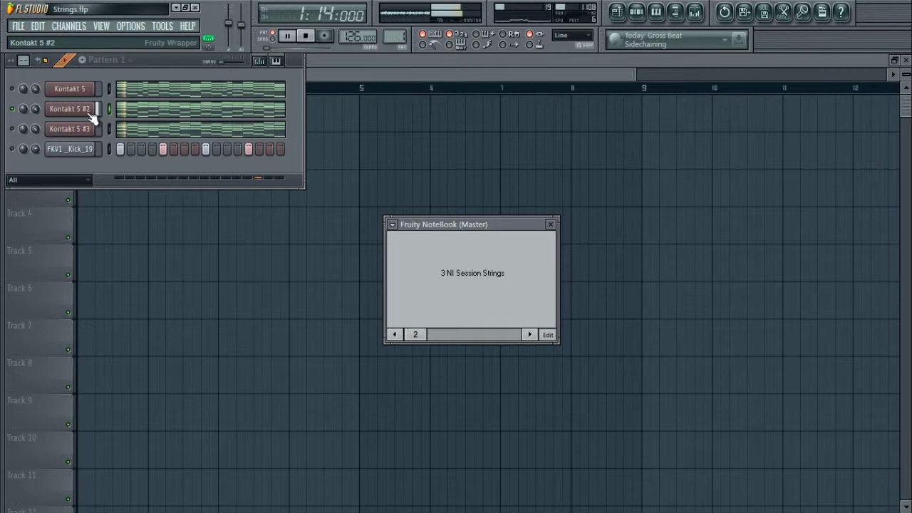
Open the Kontakt 5 #2 channel and expand the Session Strings library's individual instruments in the browser
{"action": "left_click", "coordinate": [91, 113]}
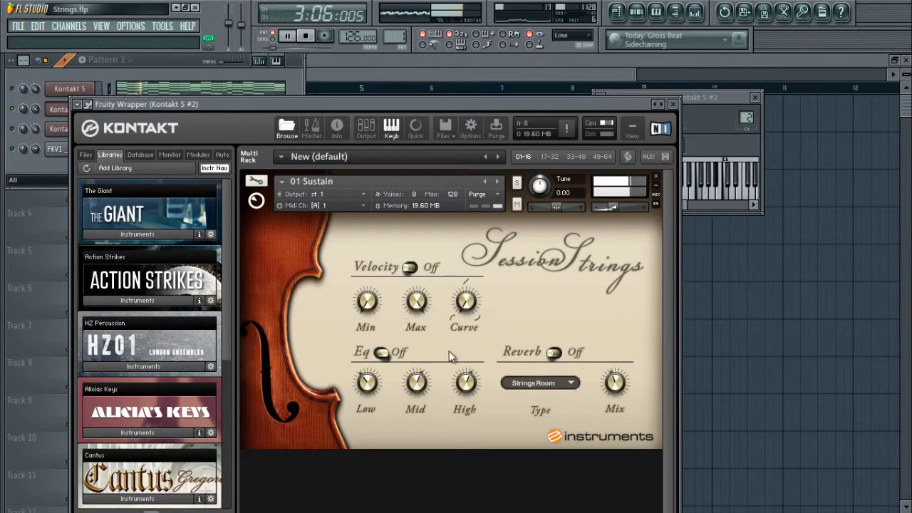
{"action": "left_click", "coordinate": [86, 155]}
{"action": "left_click", "coordinate": [100, 156]}
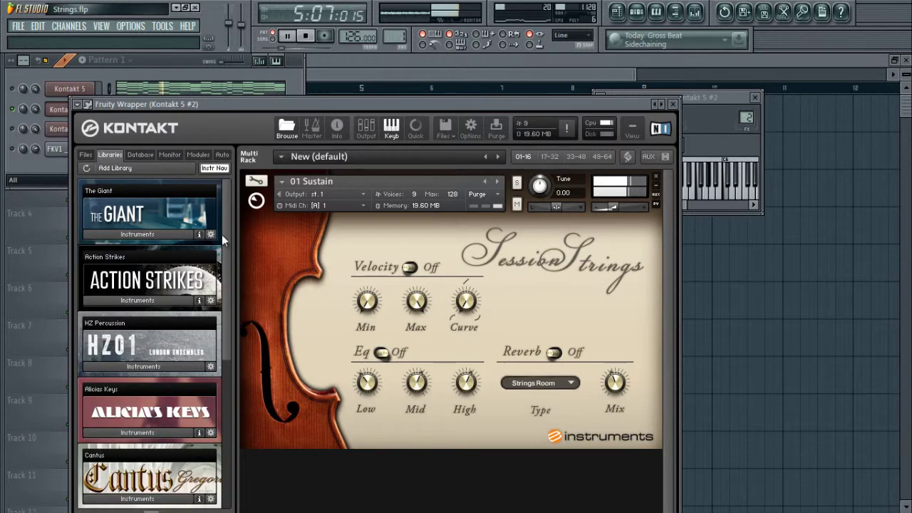
{"action": "left_click_drag", "start_coordinate": [222, 234], "coordinate": [222, 356]}
{"action": "left_click", "coordinate": [161, 303]}
{"action": "left_click_drag", "start_coordinate": [223, 317], "coordinate": [188, 327]}
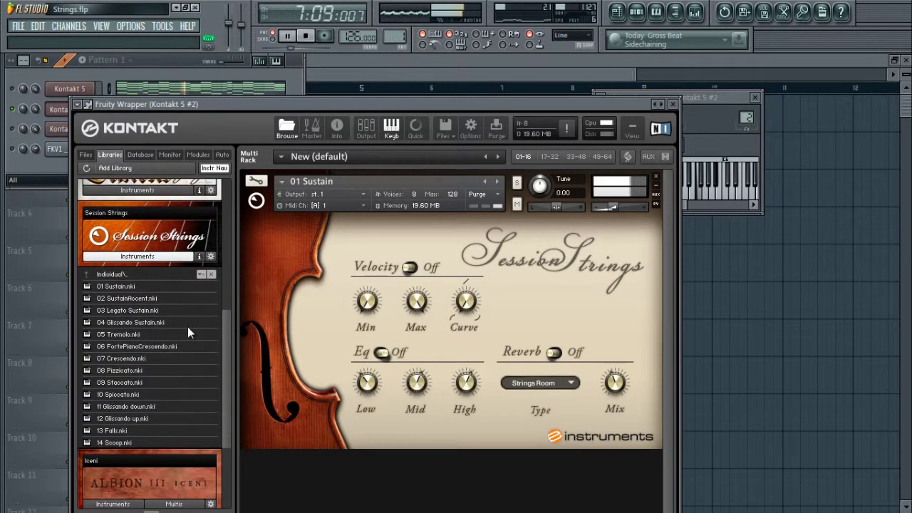
Replace the Sustain patch with 02 SustainAccent and audition it, slightly adjusting the instrument volume
{"action": "left_click_drag", "start_coordinate": [113, 299], "coordinate": [326, 211]}
{"action": "left_click", "coordinate": [479, 309]}
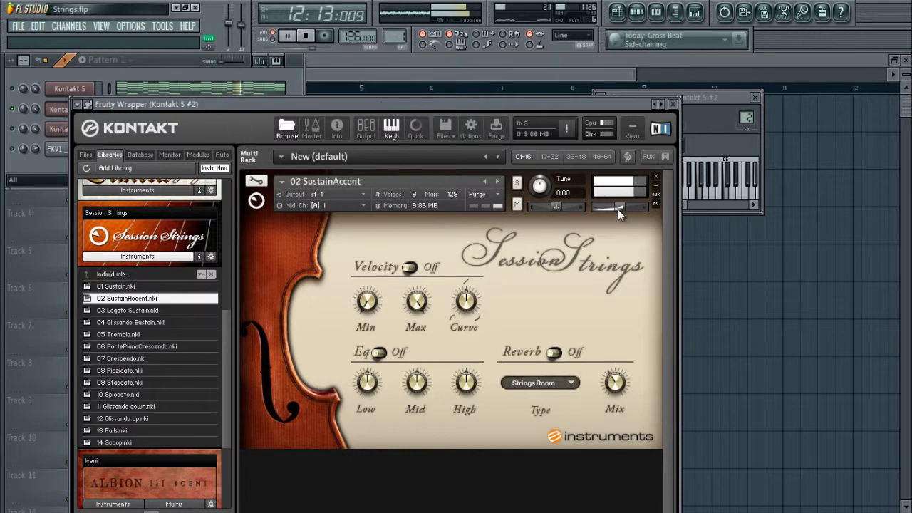
{"action": "left_click_drag", "start_coordinate": [617, 209], "coordinate": [615, 212]}
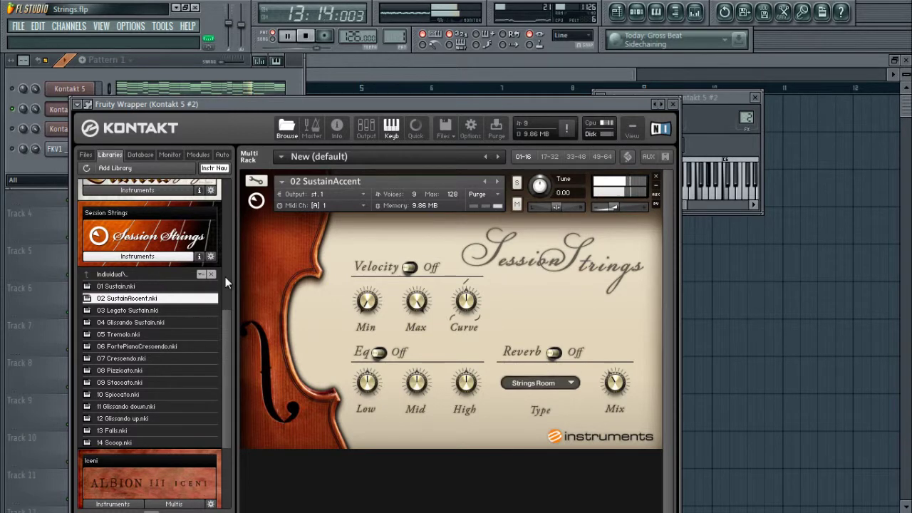
Load the 04 Glissando Sustain patch in place of SustainAccent and restart playback to audition it
{"action": "left_click", "coordinate": [116, 334]}
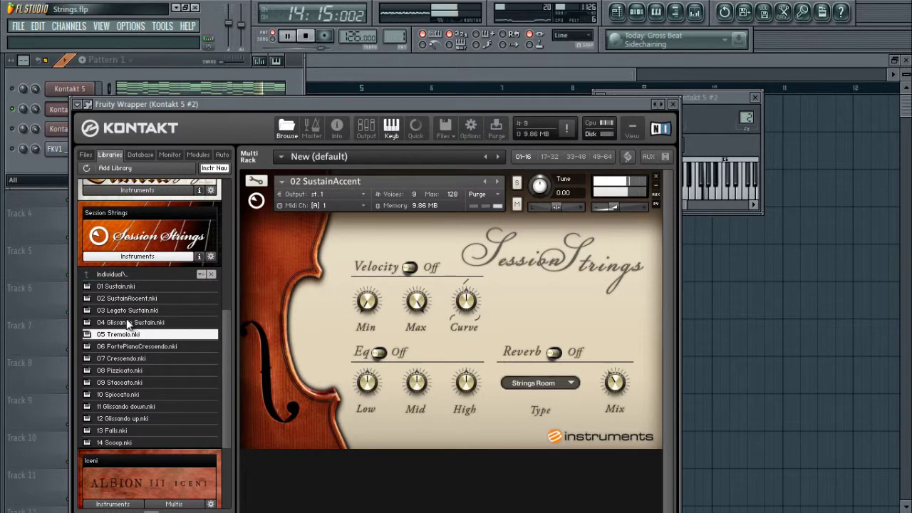
{"action": "left_click_drag", "start_coordinate": [129, 325], "coordinate": [347, 277]}
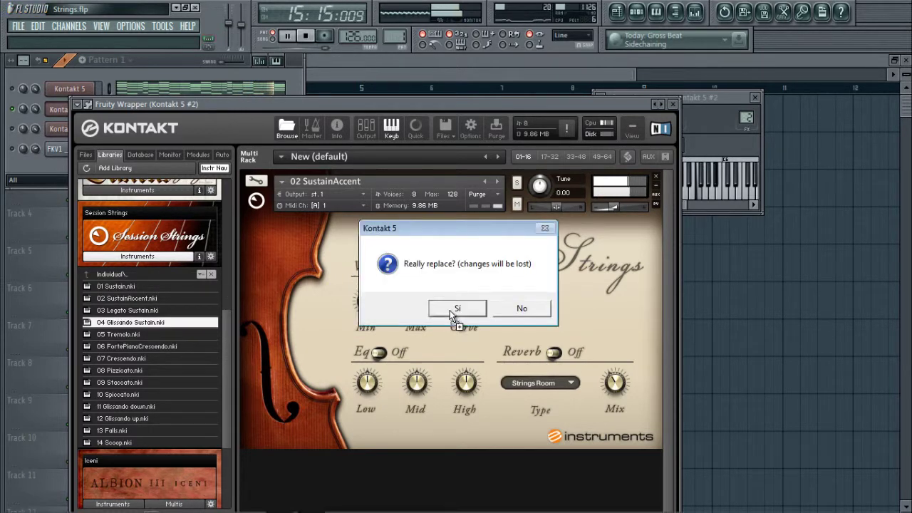
{"action": "left_click", "coordinate": [456, 308]}
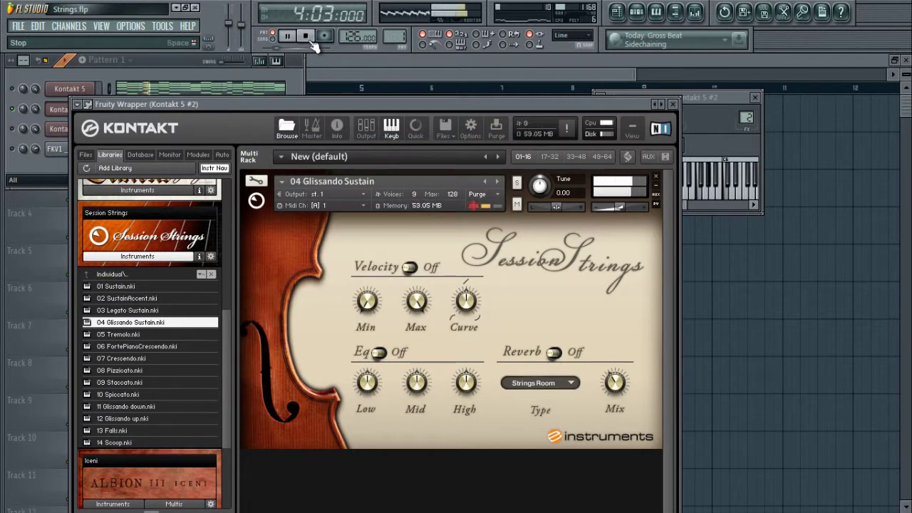
{"action": "left_click", "coordinate": [305, 36]}
{"action": "left_click", "coordinate": [286, 35]}
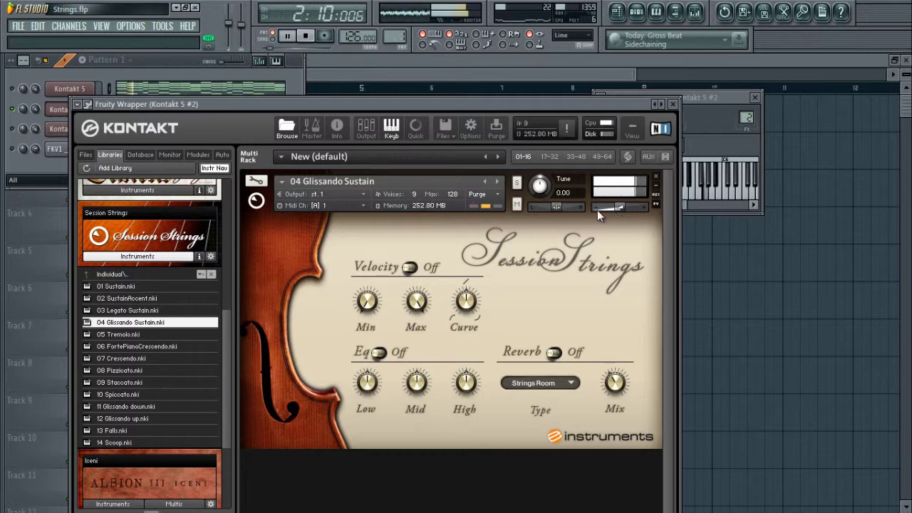
Load the 05 Tremolo patch in place of Glissando Sustain and restart playback to audition it
{"action": "left_click", "coordinate": [119, 346]}
{"action": "left_click_drag", "start_coordinate": [119, 337], "coordinate": [382, 293]}
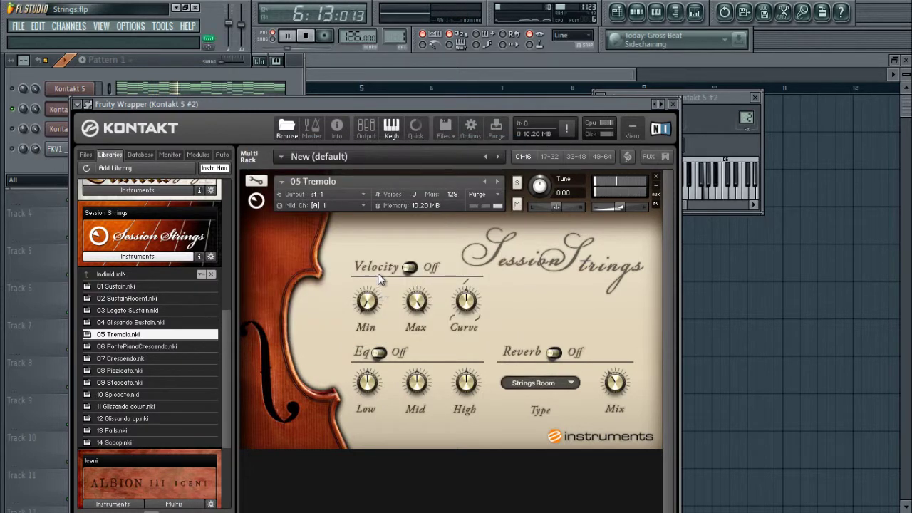
{"action": "left_click", "coordinate": [308, 39]}
{"action": "left_click", "coordinate": [291, 38]}
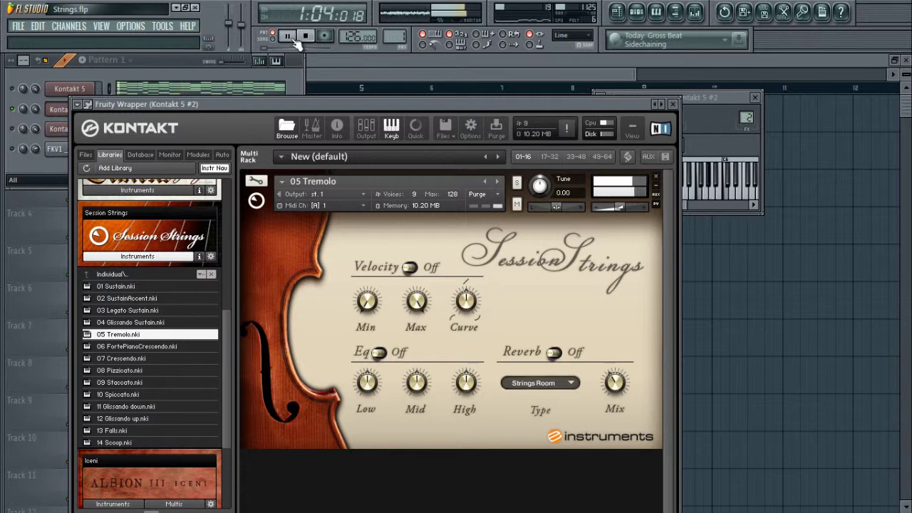
Audition the 08 Pizzicato patch and replace it with 09 Staccato
{"action": "left_click", "coordinate": [133, 361]}
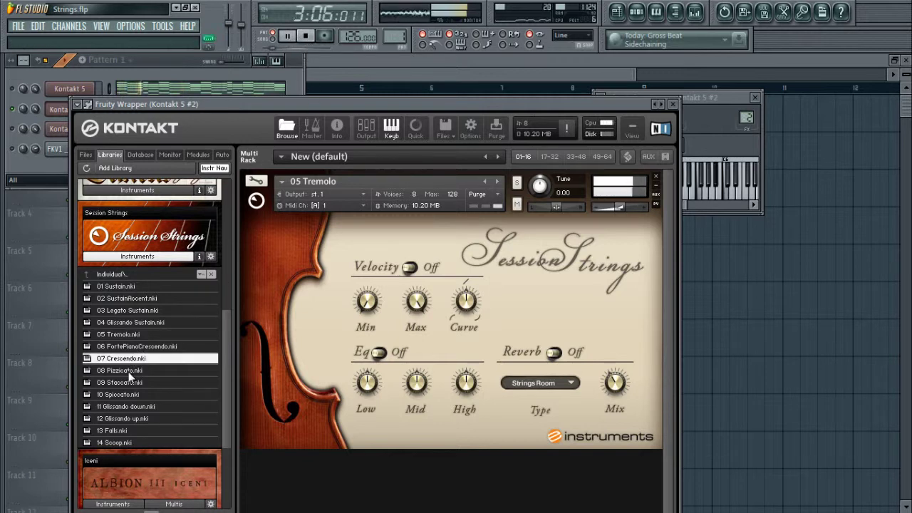
{"action": "left_click_drag", "start_coordinate": [129, 372], "coordinate": [302, 339]}
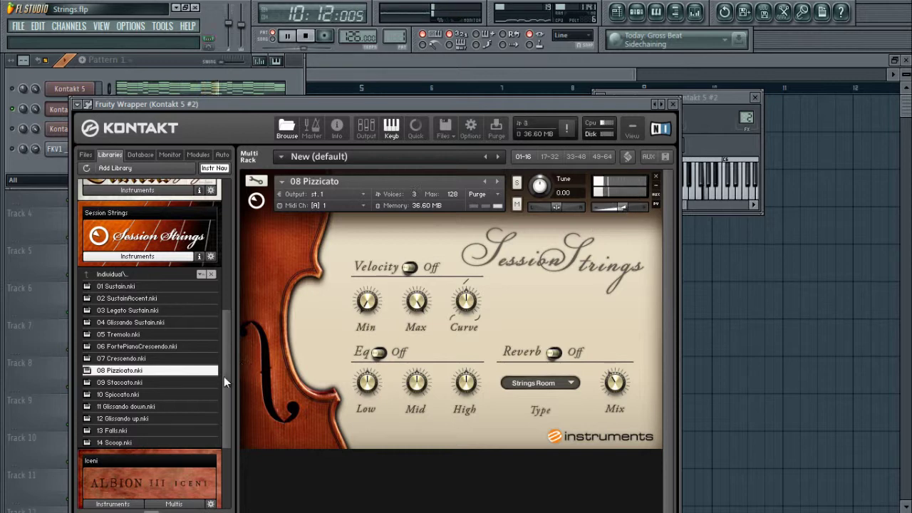
{"action": "double_click", "coordinate": [121, 384]}
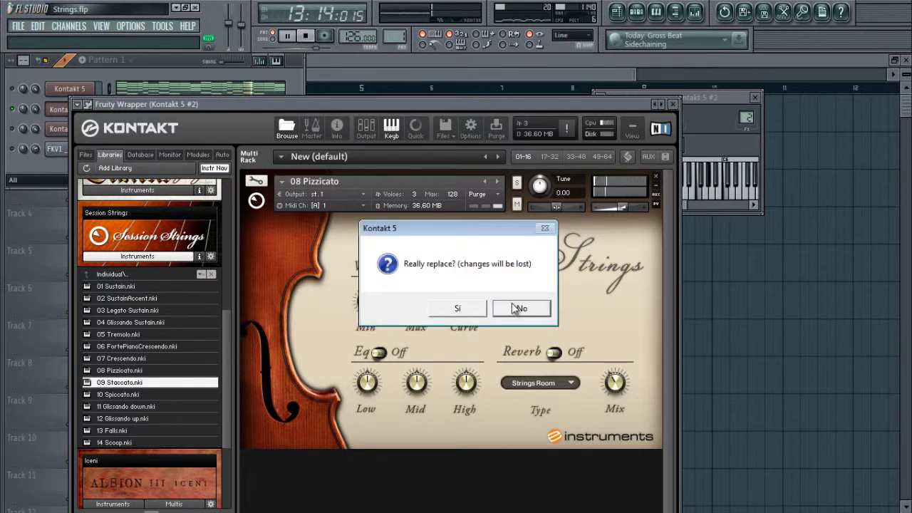
{"action": "left_click", "coordinate": [458, 308]}
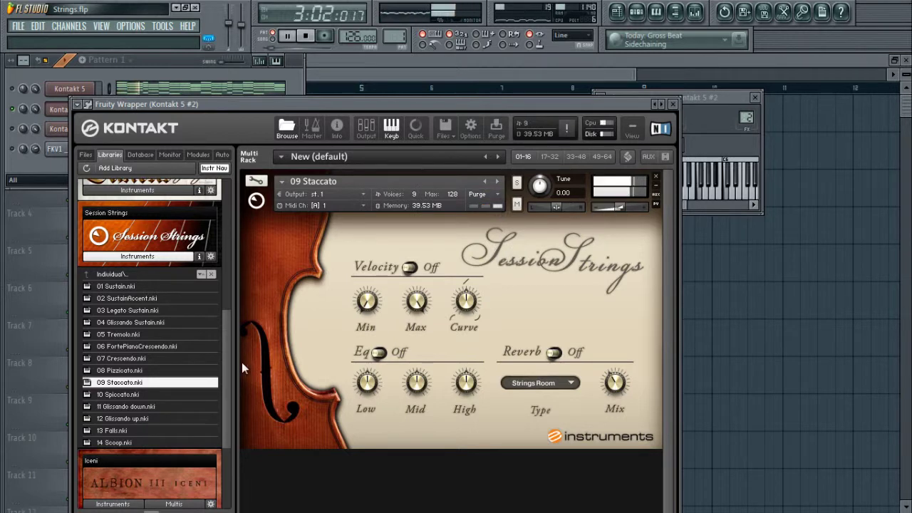
Replace the Staccato patch with 10 Spiccato and audition it
{"action": "scroll", "coordinate": [228, 364], "scroll_direction": "down", "scroll_amount": 2}
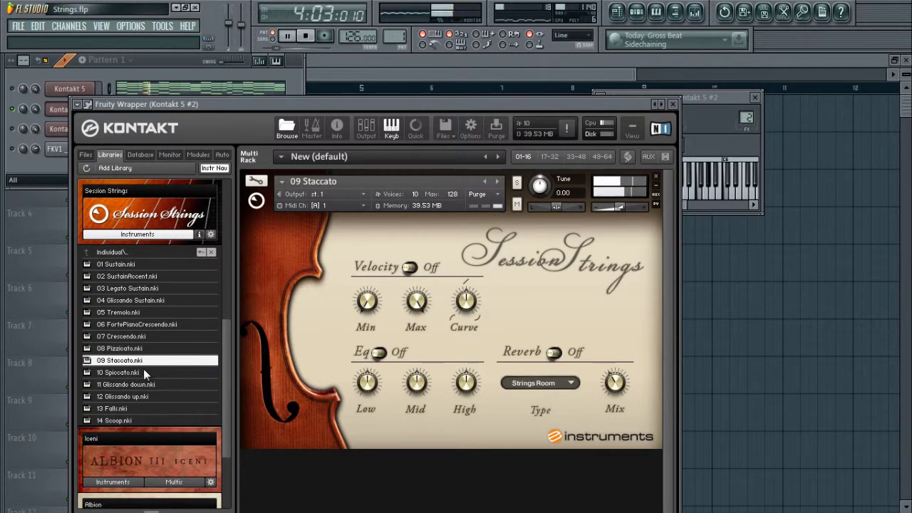
{"action": "left_click_drag", "start_coordinate": [132, 371], "coordinate": [366, 336]}
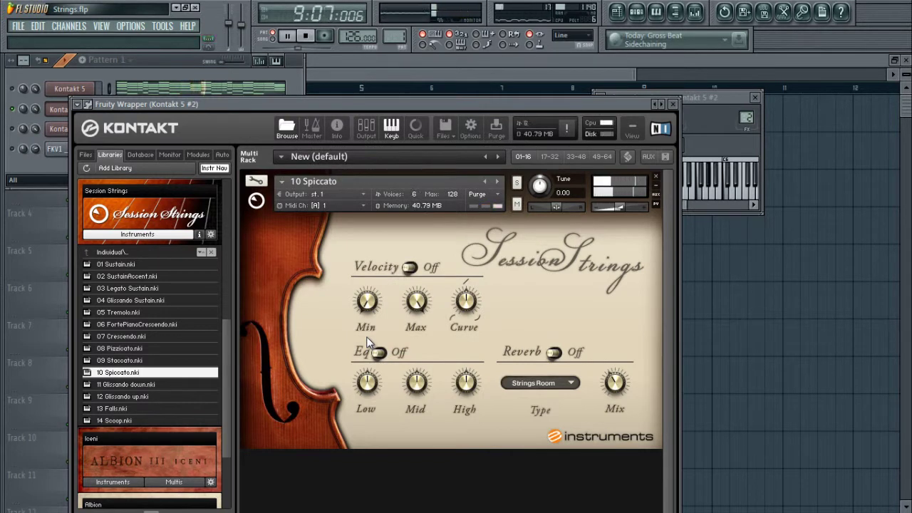
Load the 11 Glissando down patch in place of Spiccato and play the pattern from the start
{"action": "left_click_drag", "start_coordinate": [139, 385], "coordinate": [242, 364]}
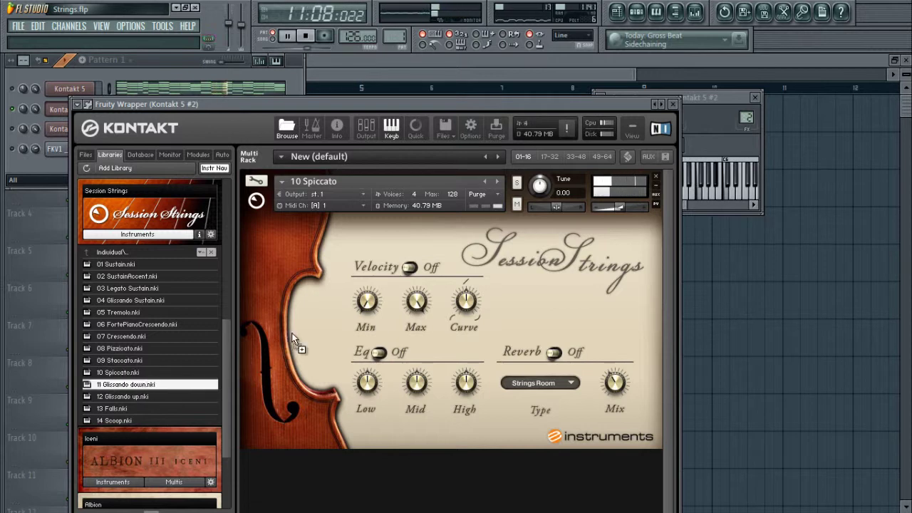
{"action": "left_click_drag", "start_coordinate": [299, 329], "coordinate": [309, 335]}
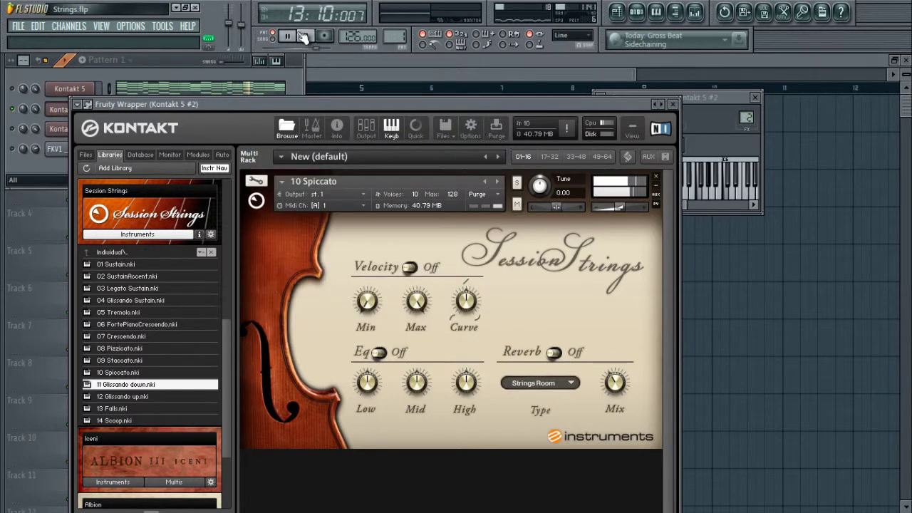
{"action": "left_click", "coordinate": [306, 37]}
{"action": "left_click", "coordinate": [290, 36]}
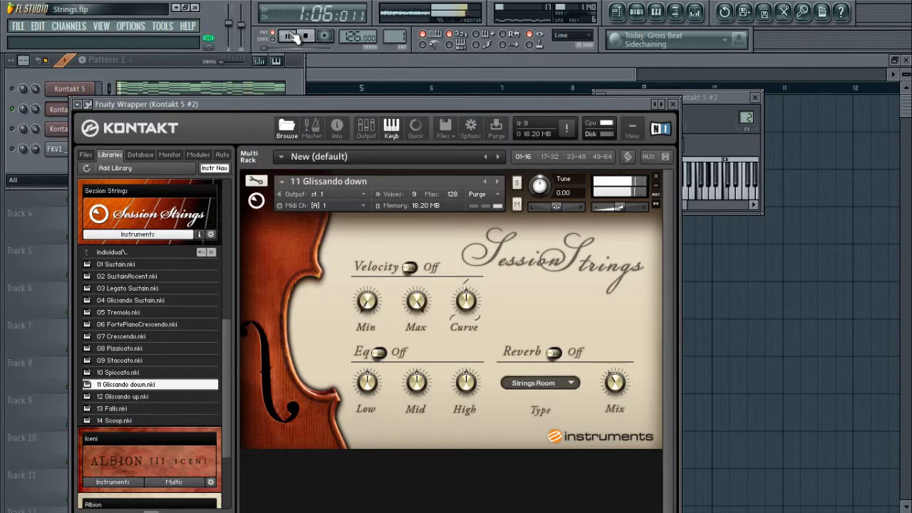
Stop playback and close the Kontakt 5 #2 instrument, and advance the notebook to page 3
{"action": "left_click_drag", "start_coordinate": [225, 324], "coordinate": [226, 352]}
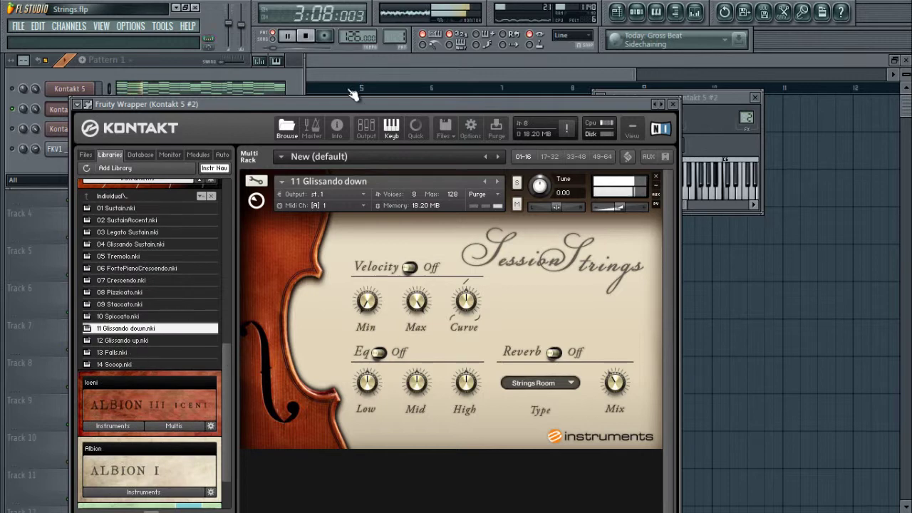
{"action": "left_click", "coordinate": [307, 39]}
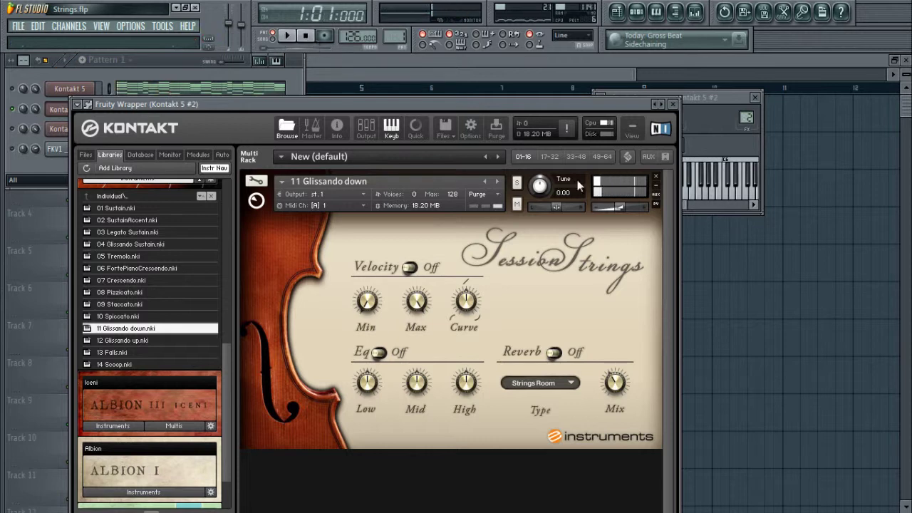
{"action": "left_click", "coordinate": [673, 105]}
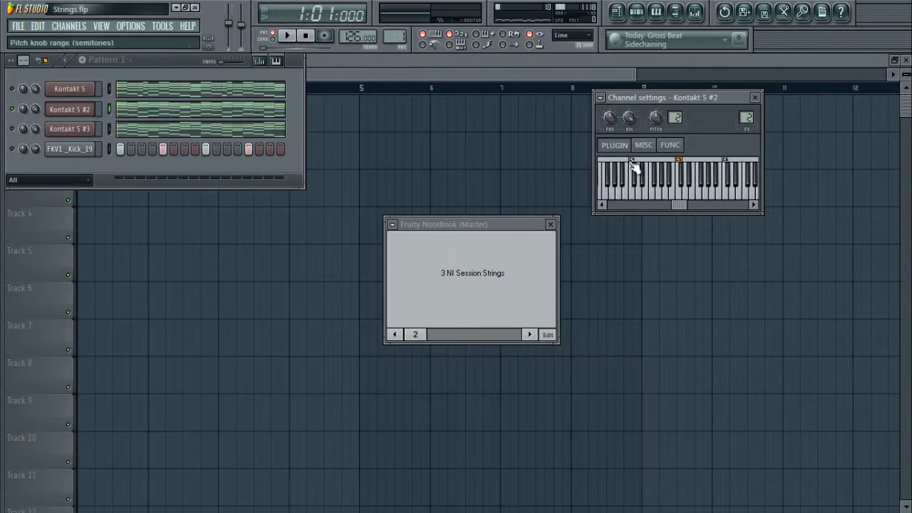
{"action": "left_click", "coordinate": [530, 335]}
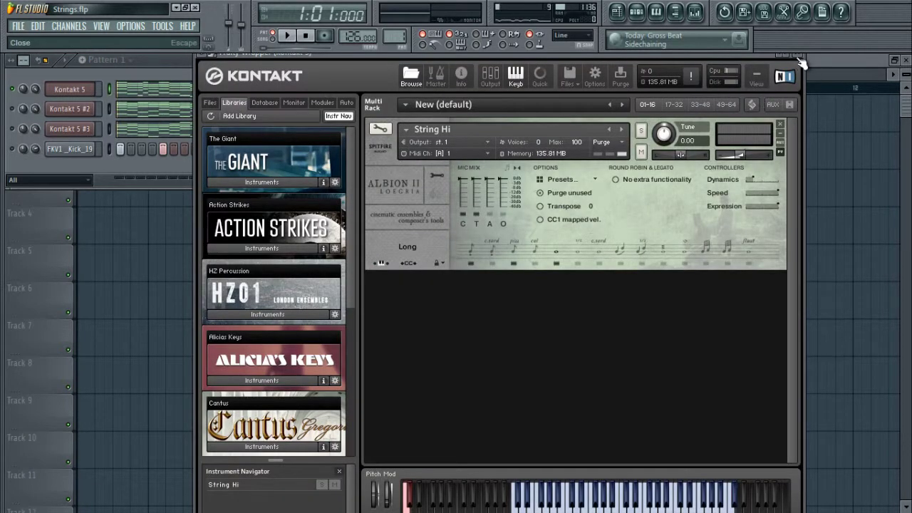
Reposition the Albion II String Hi instrument window and audition the Long articulation while adjusting the modulation wheel
{"action": "left_click_drag", "start_coordinate": [438, 54], "coordinate": [396, 54]}
{"action": "left_click", "coordinate": [287, 36]}
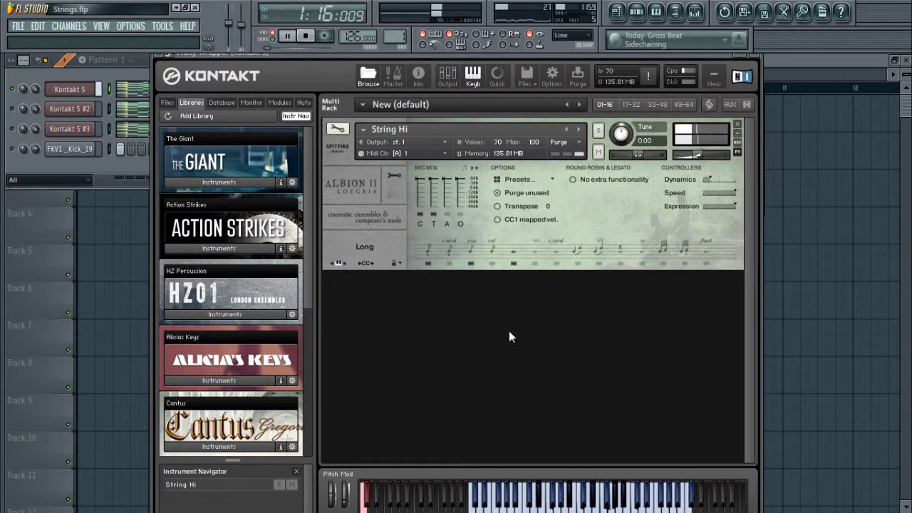
{"action": "mouse_move", "coordinate": [347, 501]}
{"action": "left_mouse_down"}
{"action": "mouse_move", "coordinate": [347, 482]}
{"action": "mouse_move", "coordinate": [347, 504]}
{"action": "left_mouse_up"}
Audition String Hi's Short, Pizzicato and Col Legno articulations in turn during playback
{"action": "left_click", "coordinate": [429, 251]}
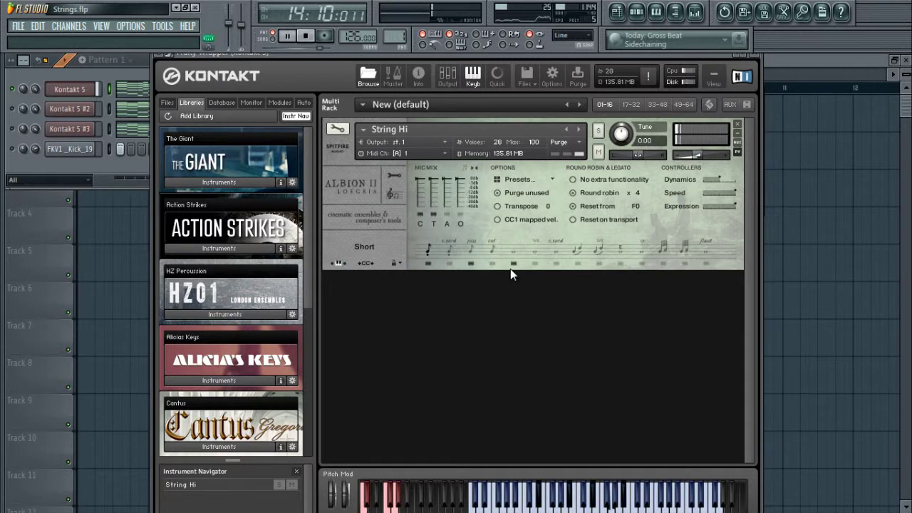
{"action": "left_click", "coordinate": [468, 251]}
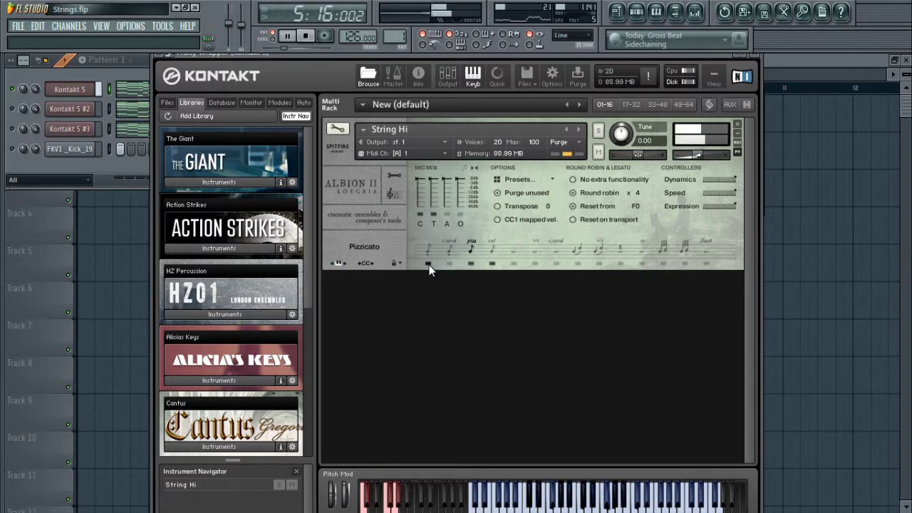
{"action": "left_click", "coordinate": [493, 247]}
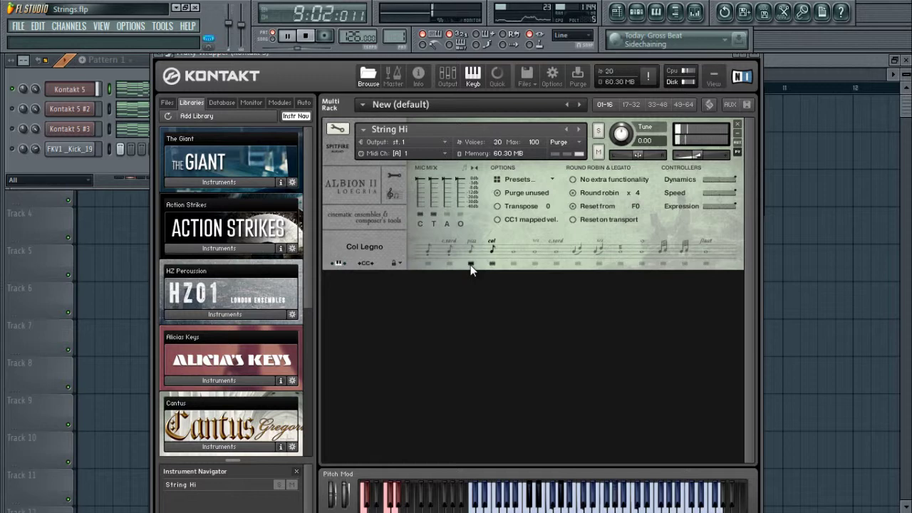
Raise the String Hi instrument volume for Col Legno, and lower it for the Long Half articulation
{"action": "left_click_drag", "start_coordinate": [695, 154], "coordinate": [715, 155]}
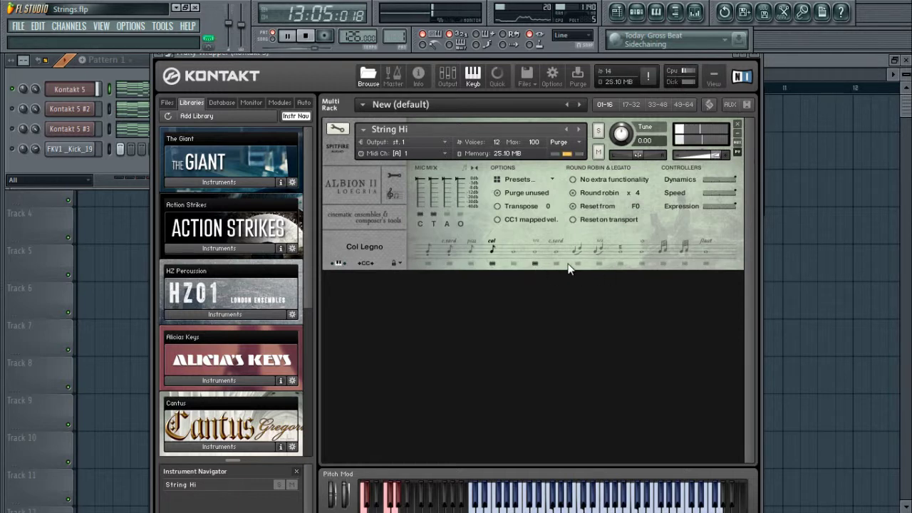
{"action": "left_click_drag", "start_coordinate": [716, 155], "coordinate": [708, 156]}
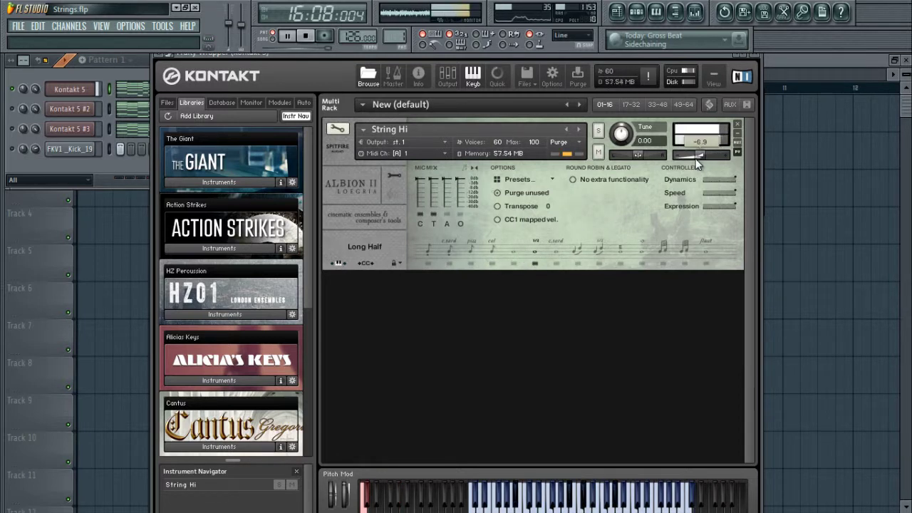
{"action": "left_click_drag", "start_coordinate": [697, 163], "coordinate": [688, 163]}
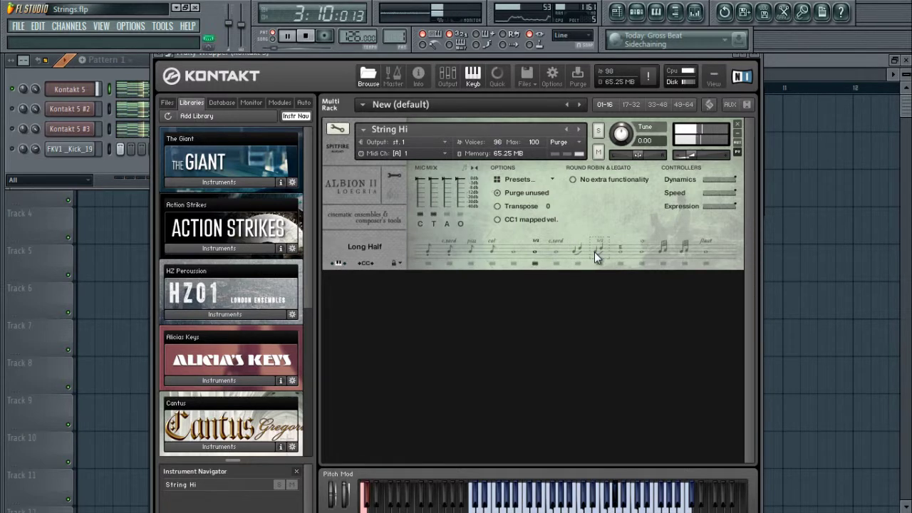
Switch String Hi to the Trill (min) articulation and adjust the instrument volume
{"action": "left_click", "coordinate": [665, 248]}
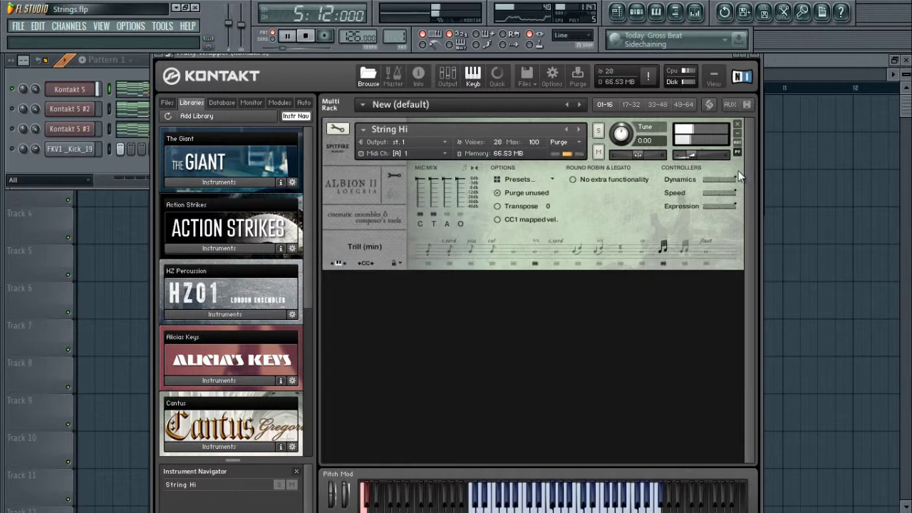
{"action": "left_click", "coordinate": [701, 156]}
{"action": "left_click_drag", "start_coordinate": [701, 156], "coordinate": [694, 155]}
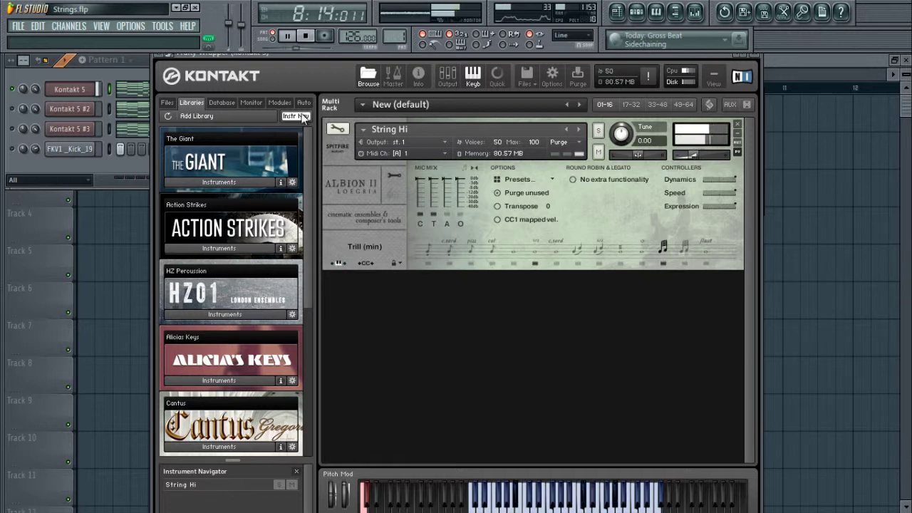
Stop playback and close the String Hi instrument window
{"action": "left_click", "coordinate": [306, 37]}
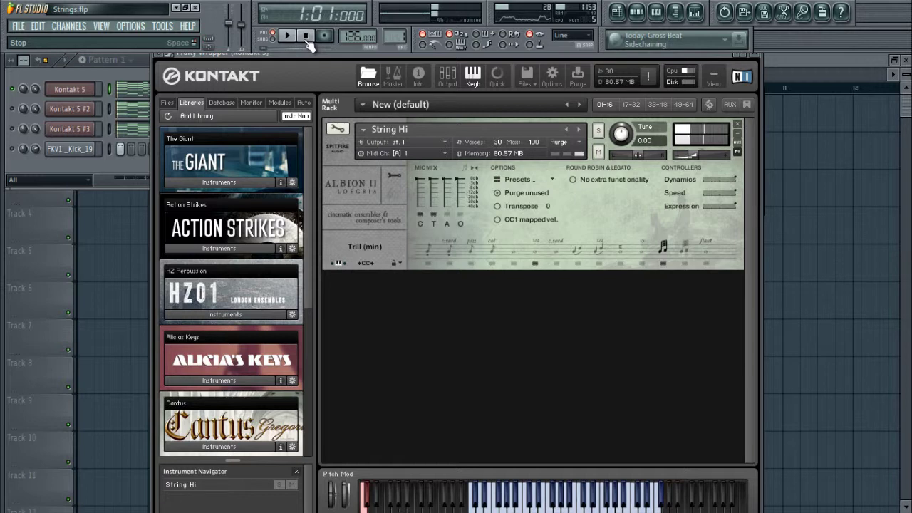
{"action": "left_click", "coordinate": [756, 57]}
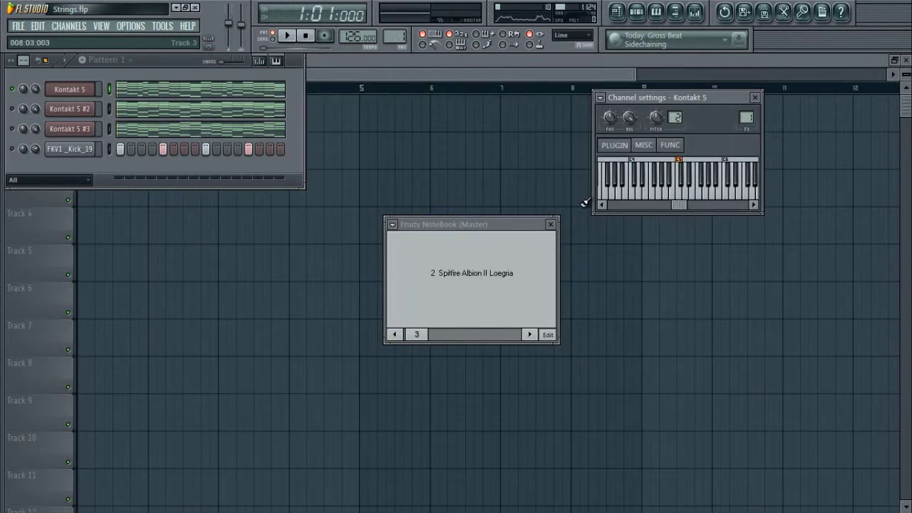
Advance the notebook to the Spitfire Sable Strings page and play the pattern with the Kontakt 5 #3 instrument open
{"action": "left_click", "coordinate": [531, 334]}
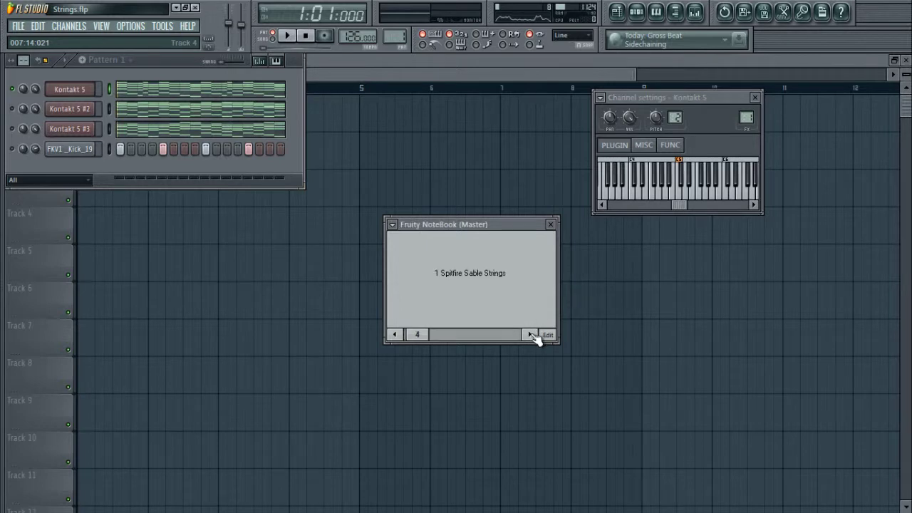
{"action": "left_click", "coordinate": [61, 140]}
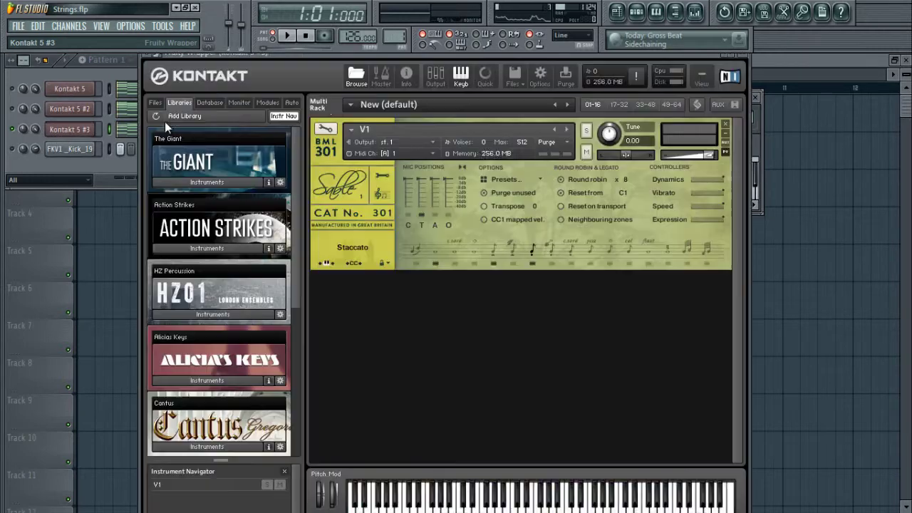
{"action": "left_click", "coordinate": [286, 37]}
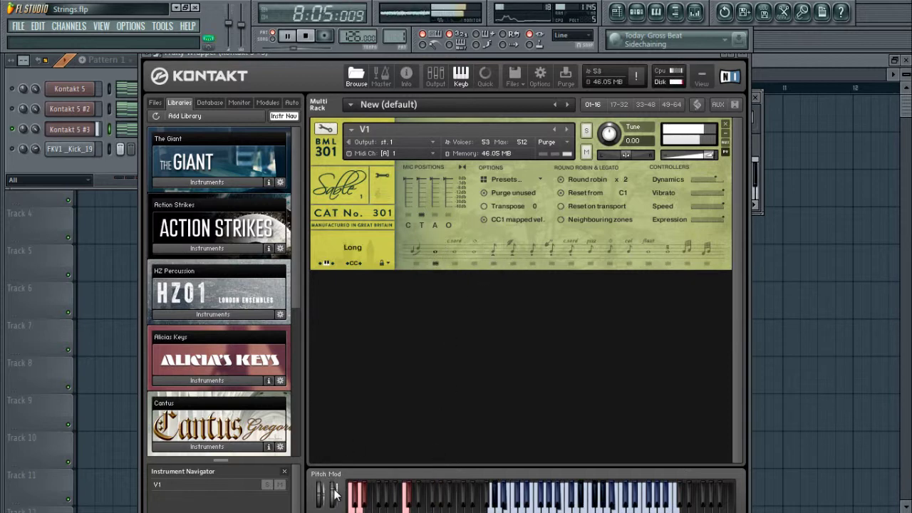
Lower the dynamics of V1's Long articulation with the modulation wheel during playback
{"action": "left_click_drag", "start_coordinate": [335, 495], "coordinate": [336, 505]}
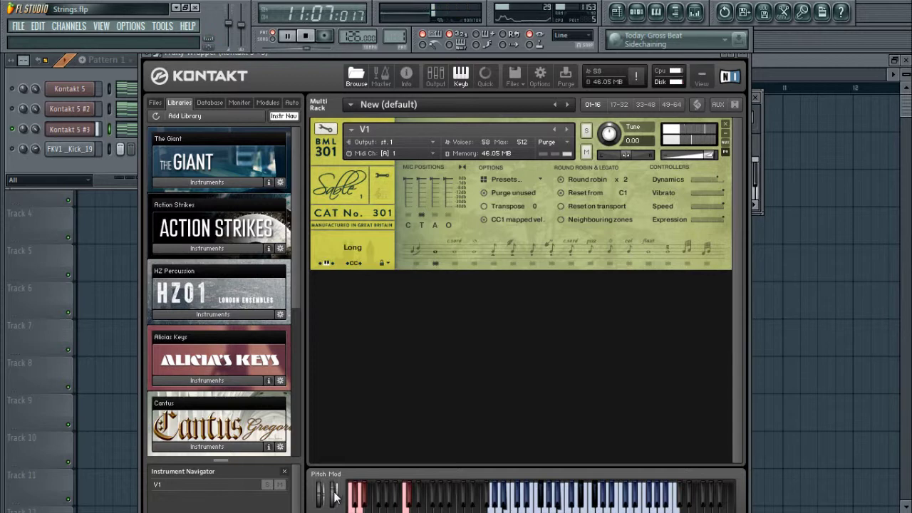
{"action": "left_click_drag", "start_coordinate": [336, 496], "coordinate": [335, 507]}
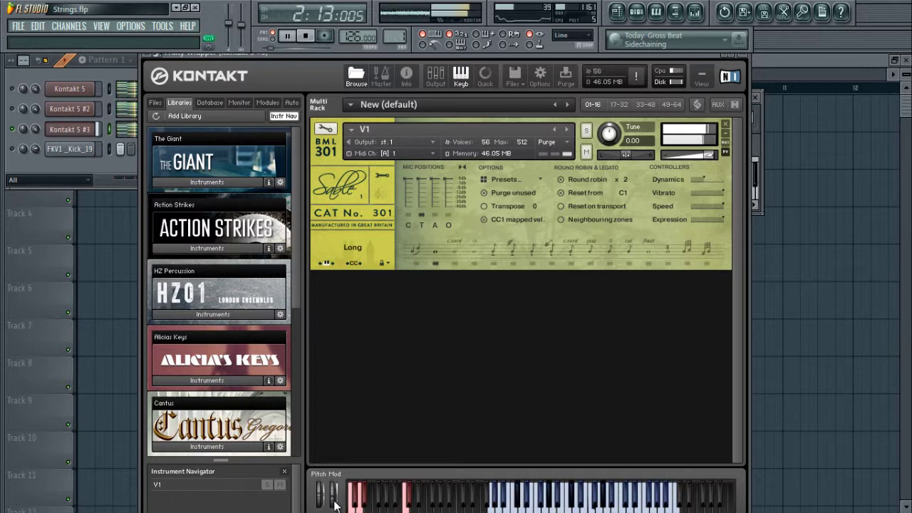
Load V1's Long CS articulation and unload the plain Long articulation
{"action": "left_click", "coordinate": [455, 250]}
{"action": "left_click", "coordinate": [454, 263]}
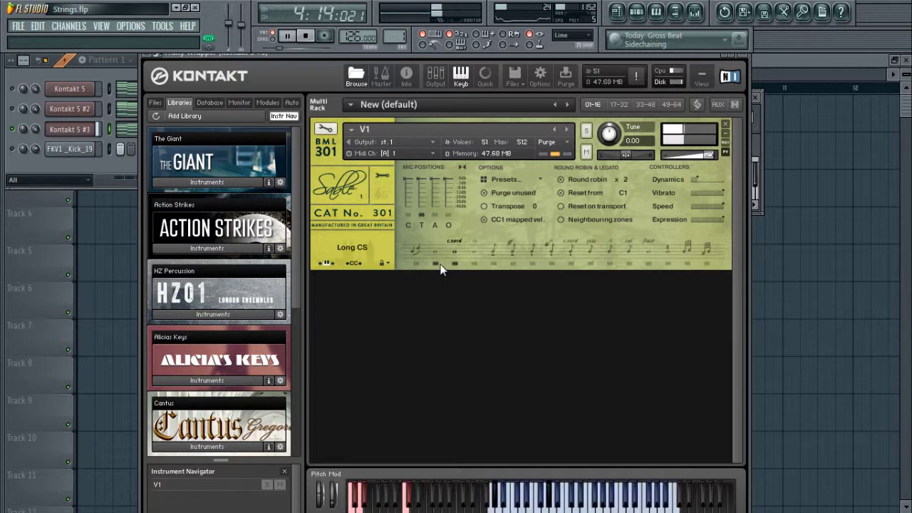
{"action": "left_click", "coordinate": [434, 266]}
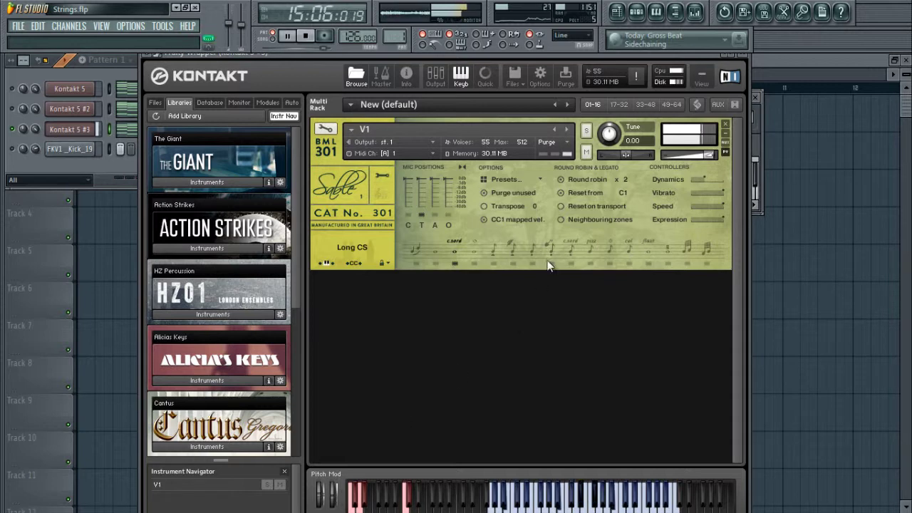
Audition V1's Spiccato Feathered articulation with raised dynamics, followed by Staccato and Staccato Dig
{"action": "left_click", "coordinate": [511, 261]}
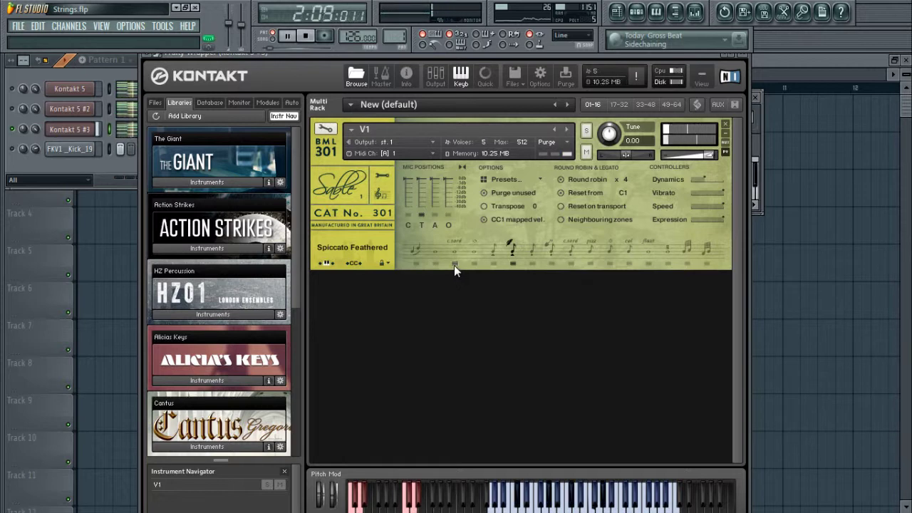
{"action": "left_click_drag", "start_coordinate": [332, 489], "coordinate": [332, 480]}
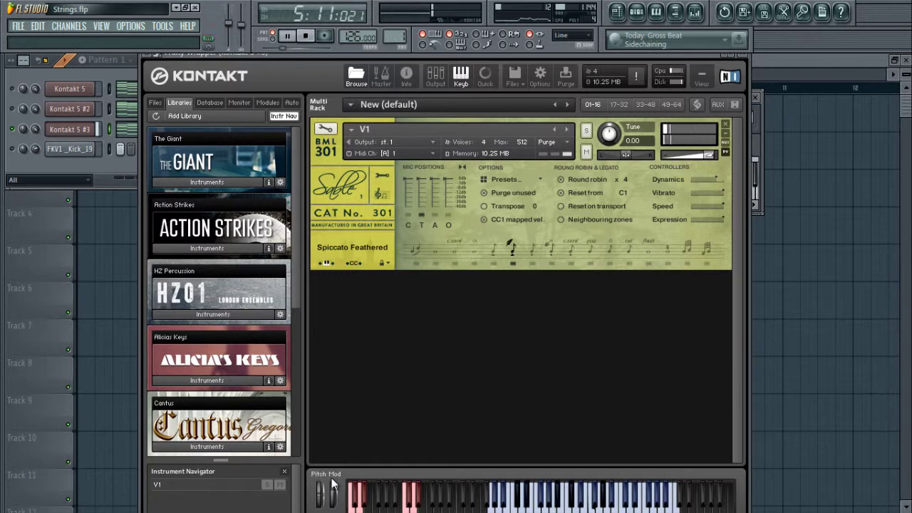
{"action": "left_click", "coordinate": [534, 263]}
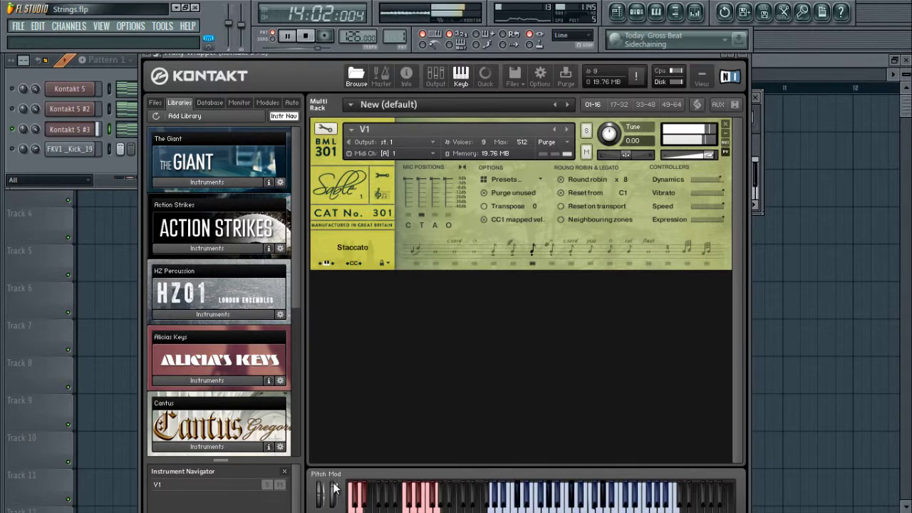
{"action": "left_click", "coordinate": [551, 249]}
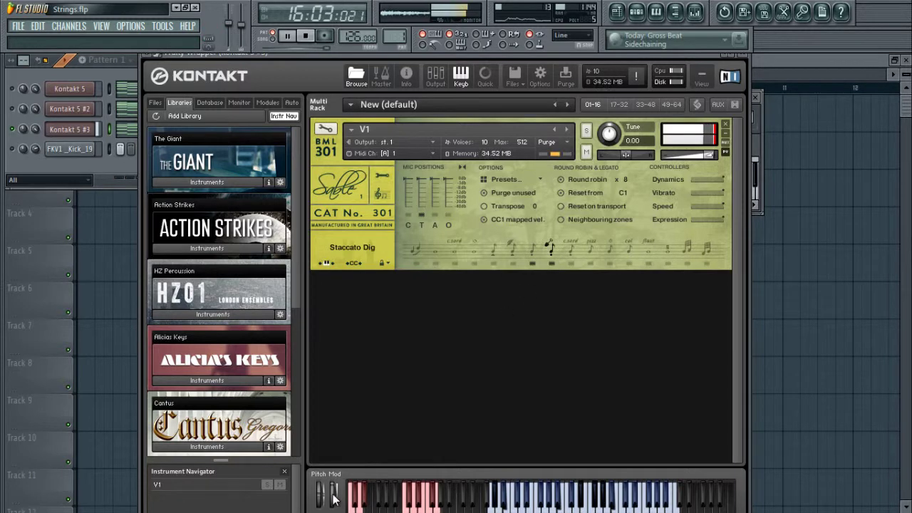
Audition V1's Pizzicato and Flautando articulations, adjusting the dynamics of each with the modulation wheel
{"action": "left_click", "coordinate": [590, 248]}
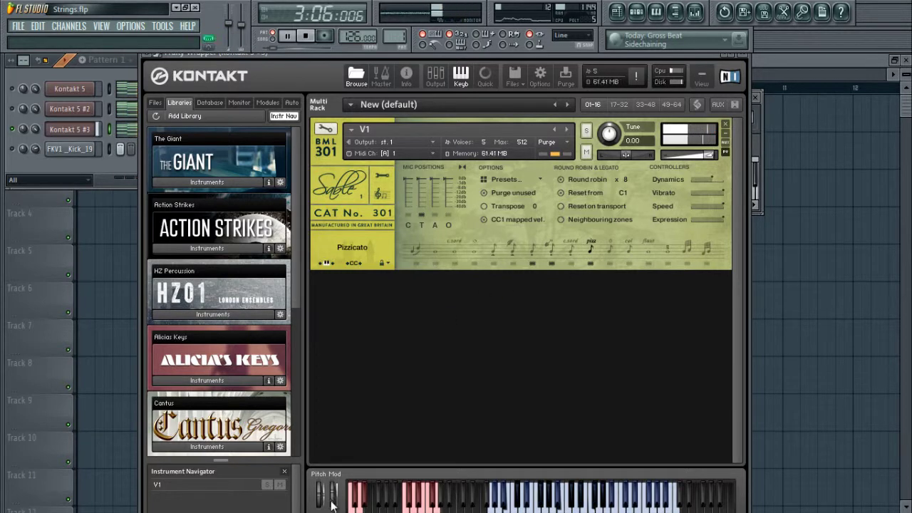
{"action": "left_click_drag", "start_coordinate": [331, 500], "coordinate": [332, 488]}
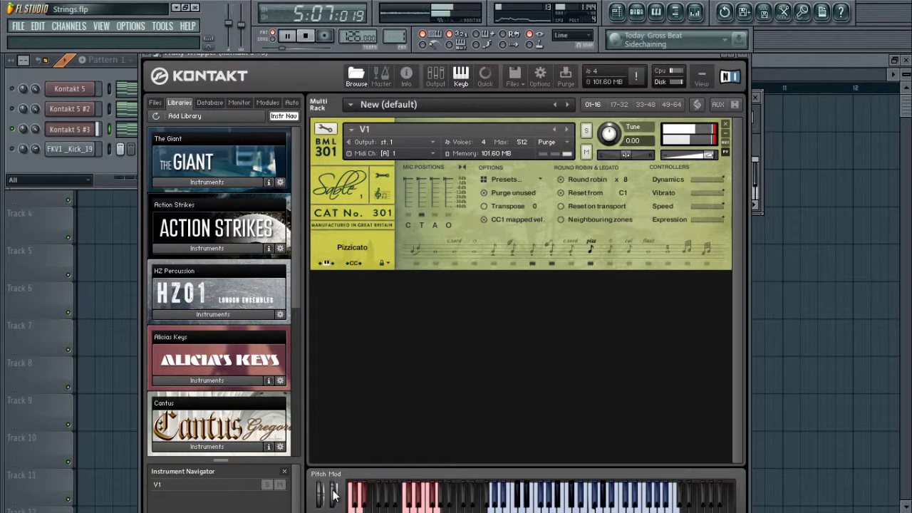
{"action": "left_click_drag", "start_coordinate": [332, 490], "coordinate": [333, 493]}
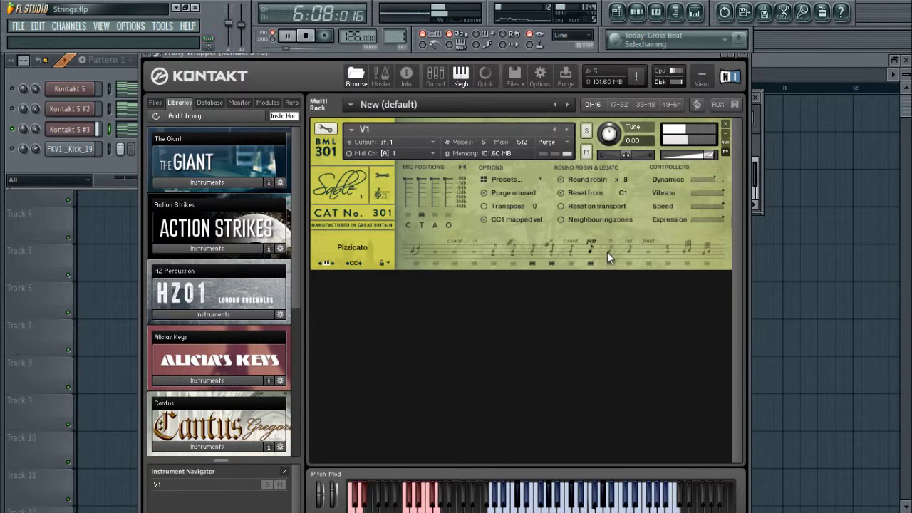
{"action": "left_click", "coordinate": [647, 255]}
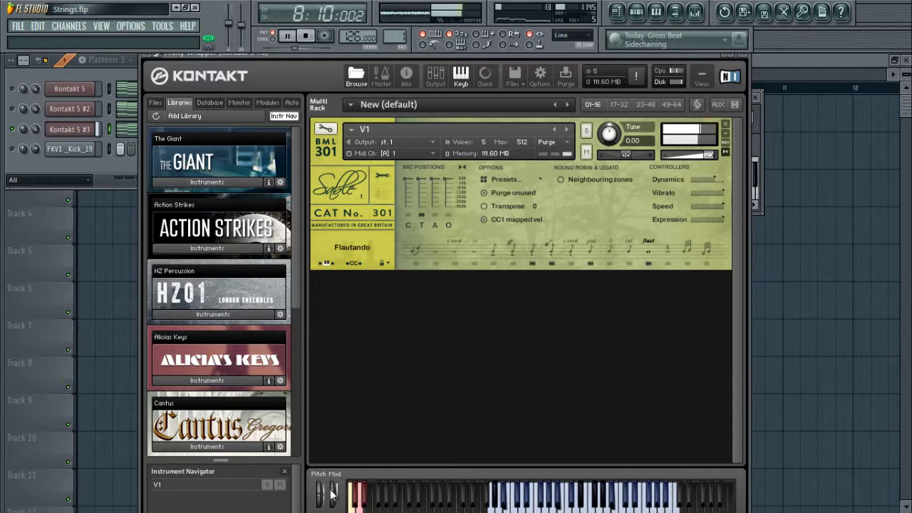
{"action": "left_click_drag", "start_coordinate": [331, 495], "coordinate": [333, 505]}
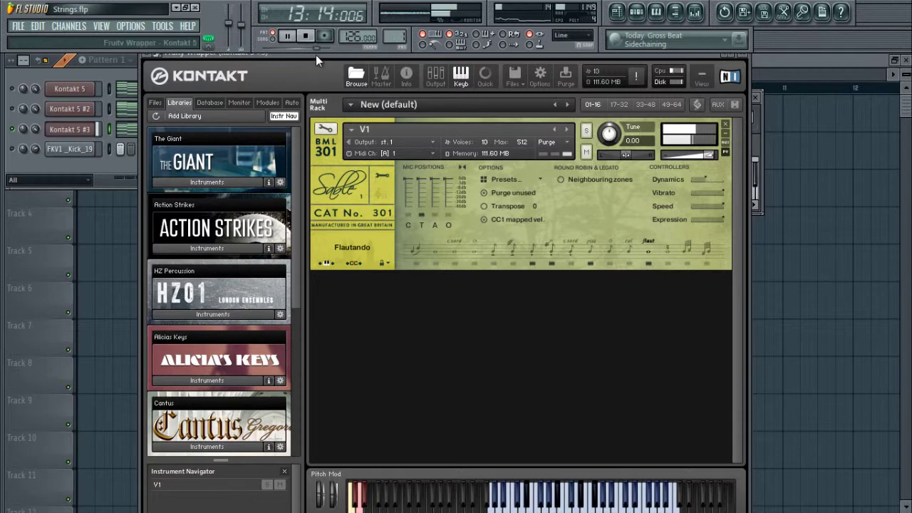
Unmute the FKV1_Kick_19 channel and switch V1 to the Staccato articulation to hear it with the kick
{"action": "left_click_drag", "start_coordinate": [315, 55], "coordinate": [313, 82]}
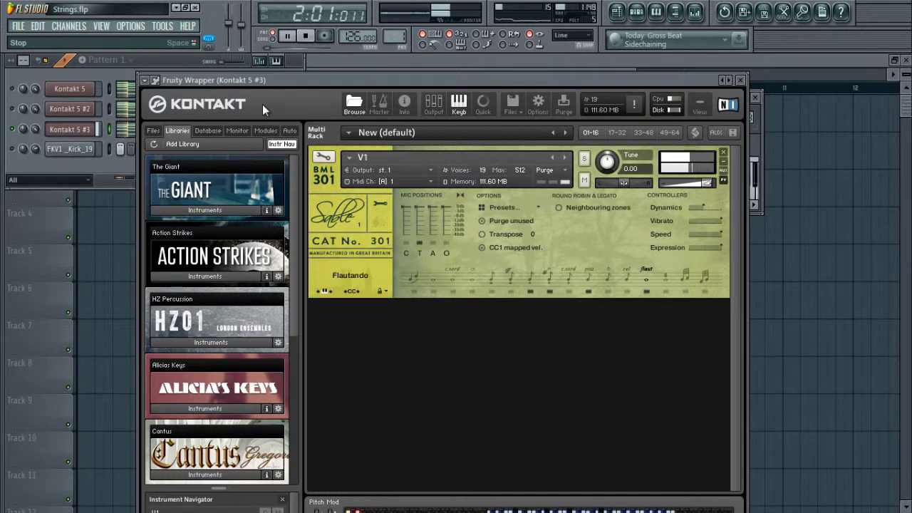
{"action": "left_click", "coordinate": [21, 157]}
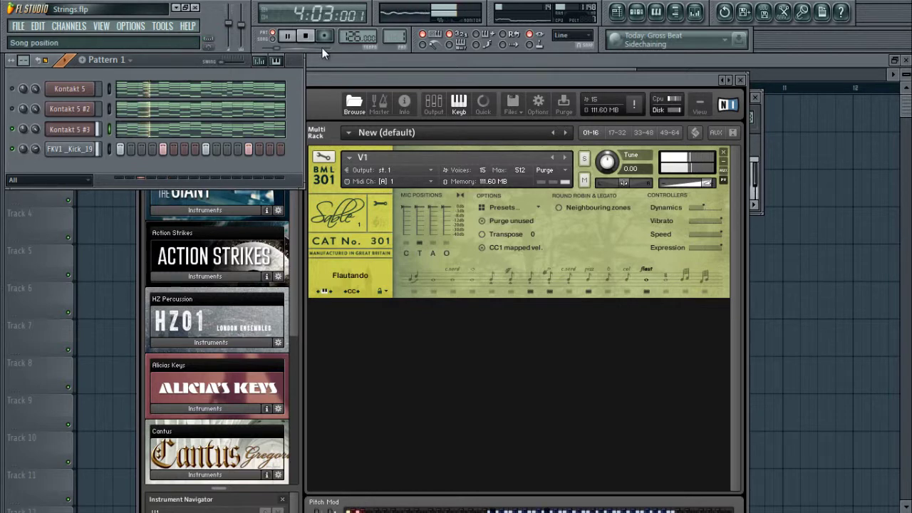
{"action": "left_click_drag", "start_coordinate": [336, 76], "coordinate": [337, 53]}
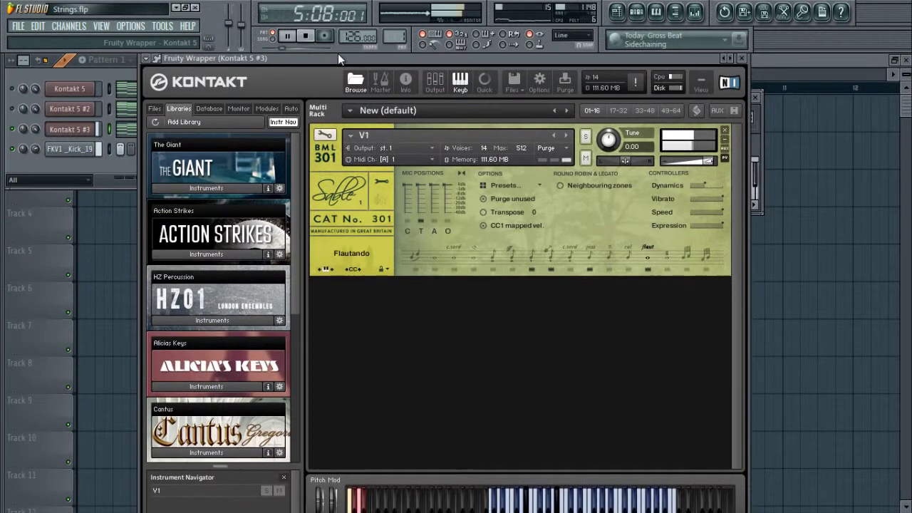
{"action": "left_click", "coordinate": [531, 261]}
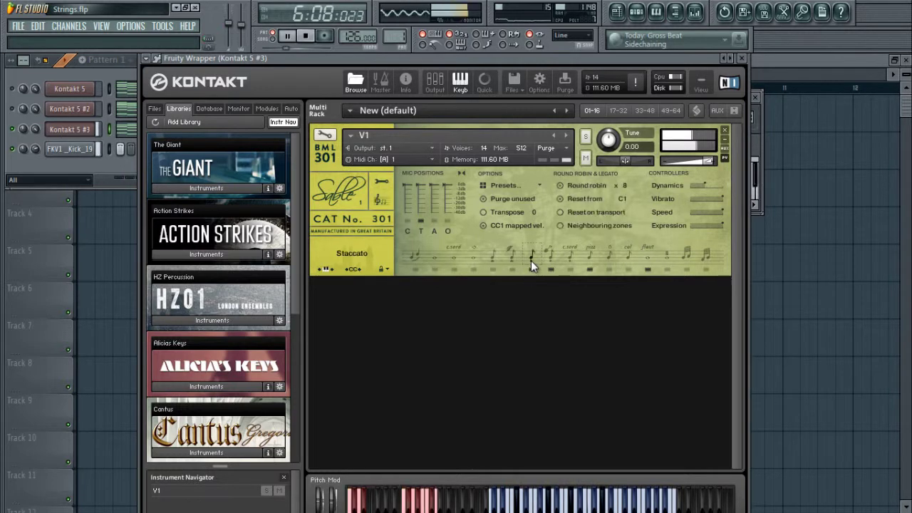
Stop playback and close the Kontakt 5 #3 instrument window
{"action": "left_click", "coordinate": [310, 38]}
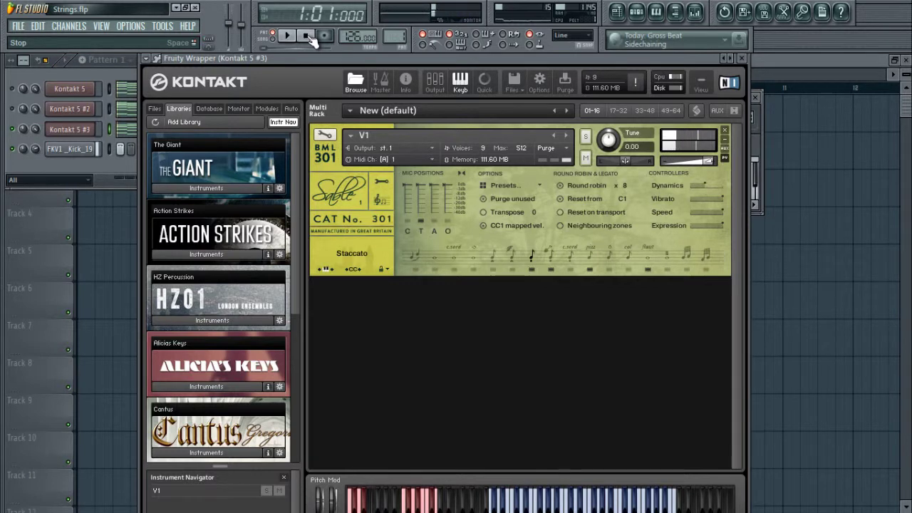
{"action": "left_click", "coordinate": [741, 59]}
{"action": "key", "text": "super"}
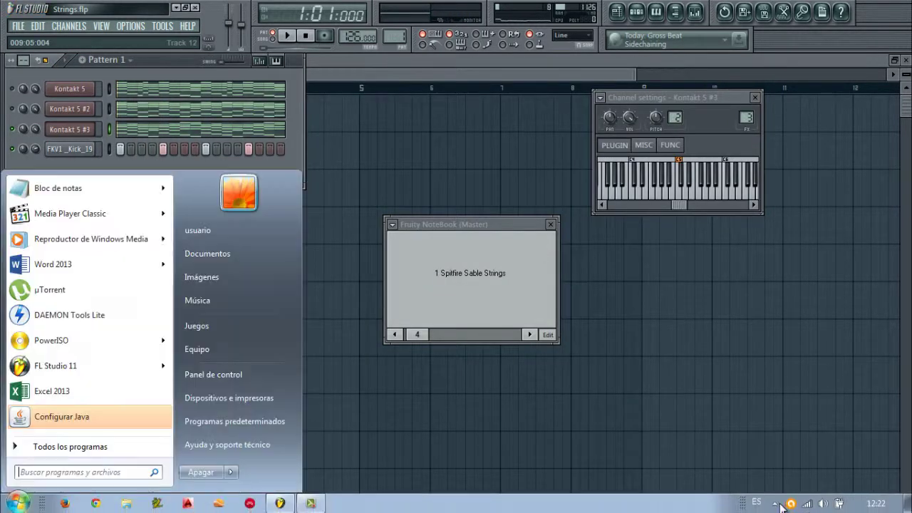
{"action": "left_click", "coordinate": [311, 503]}
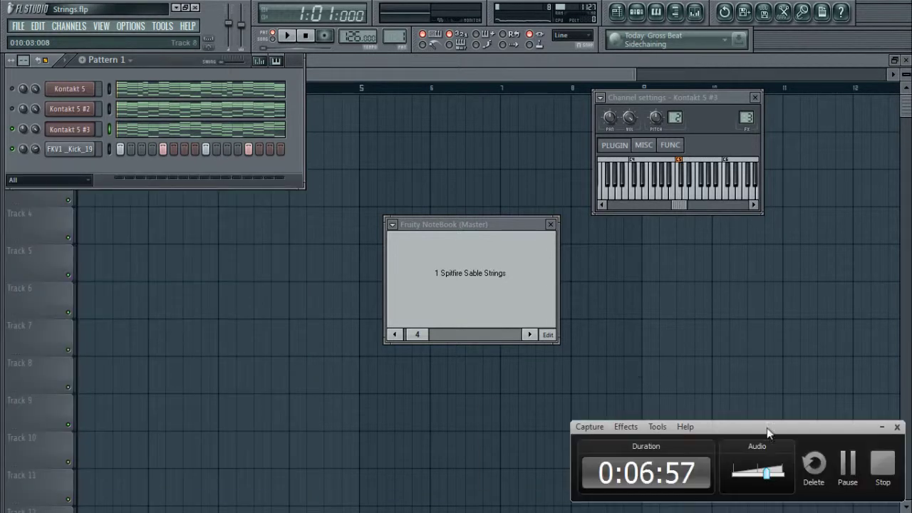